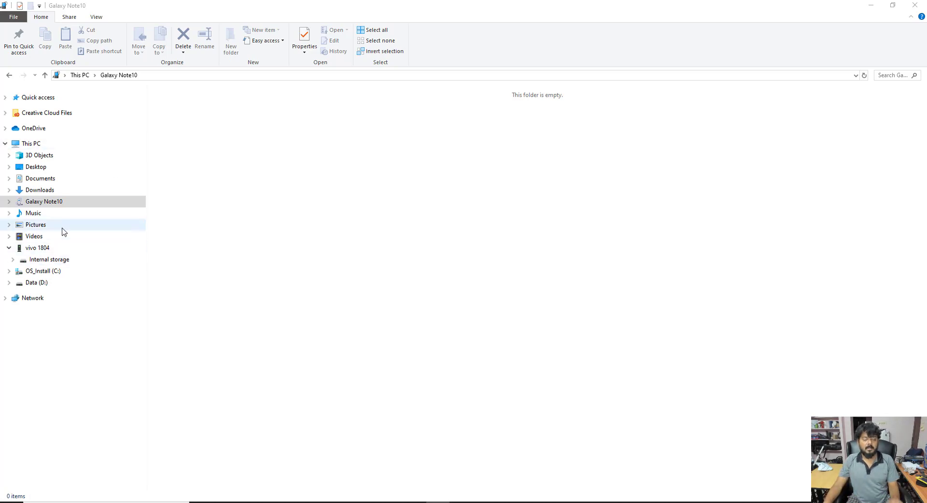
- Switch to the Samsung DeX page in Chrome and download the installer for Windows 7 and 10
{"action": "left_click", "coordinate": [102, 201]}
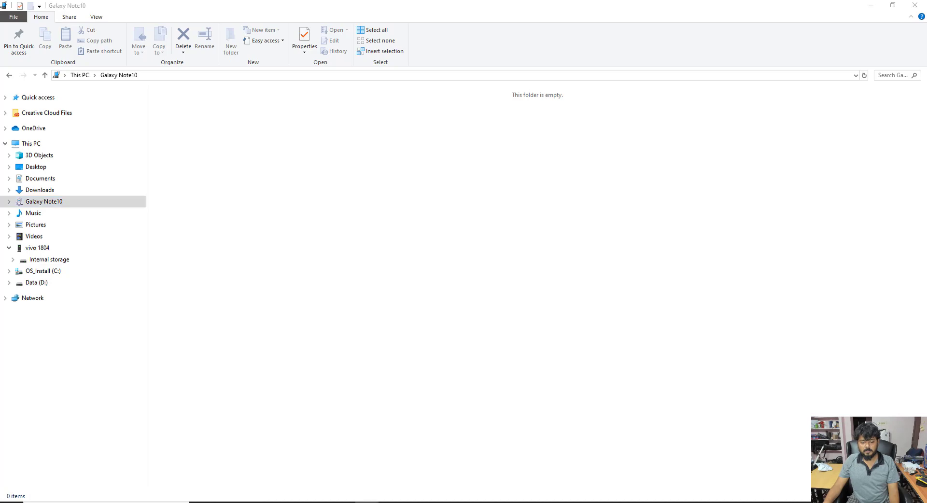
{"action": "mouse_move", "coordinate": [367, 501]}
{"action": "left_click", "coordinate": [522, 466]}
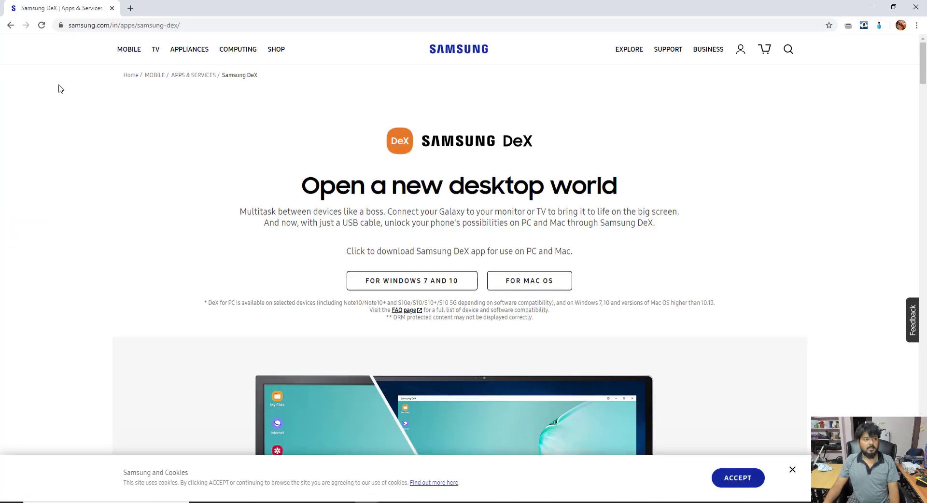
{"action": "left_click", "coordinate": [188, 25]}
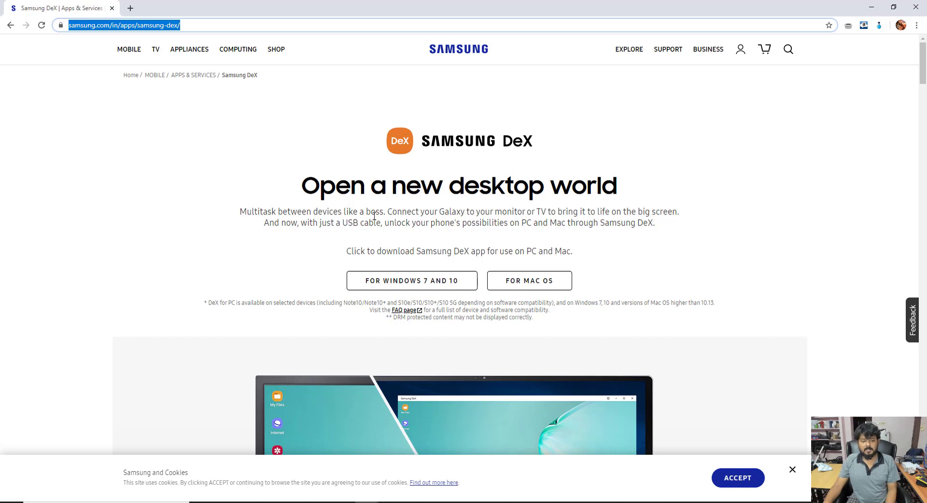
{"action": "left_click", "coordinate": [425, 285]}
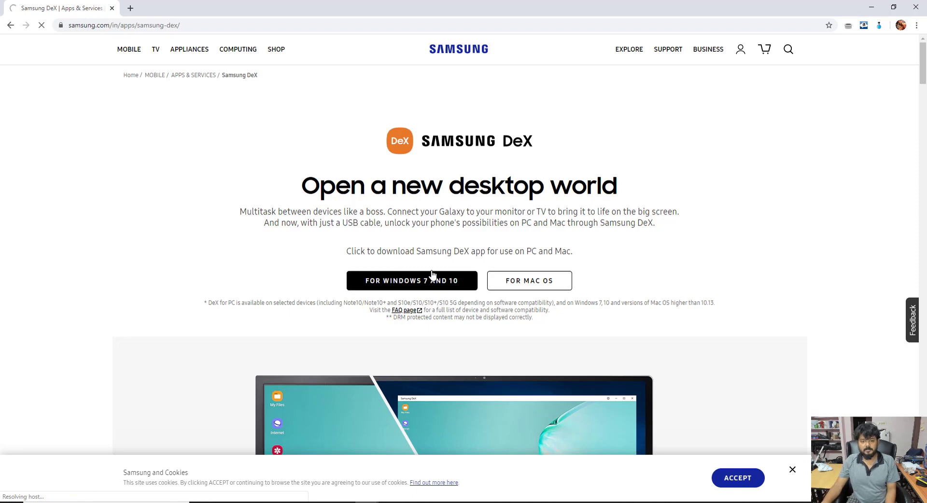
{"action": "left_click", "coordinate": [921, 257]}
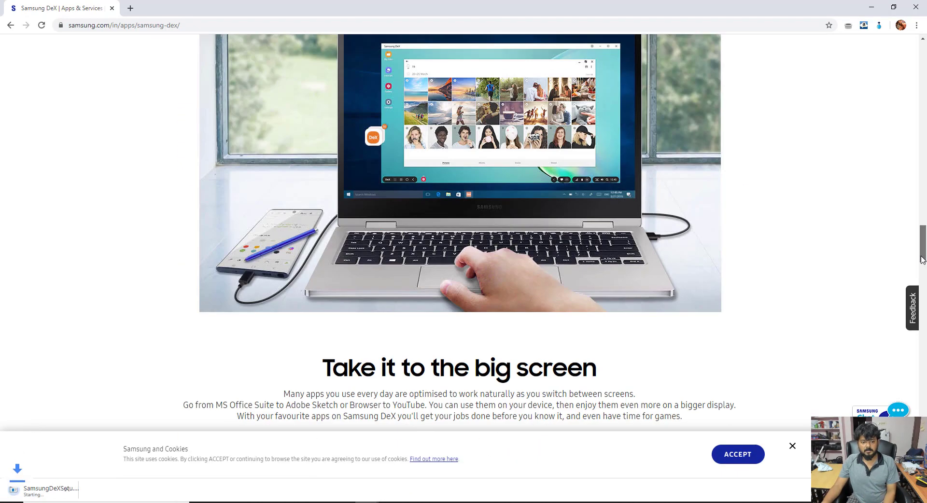
{"action": "left_click_drag", "start_coordinate": [921, 260], "coordinate": [256, 457]}
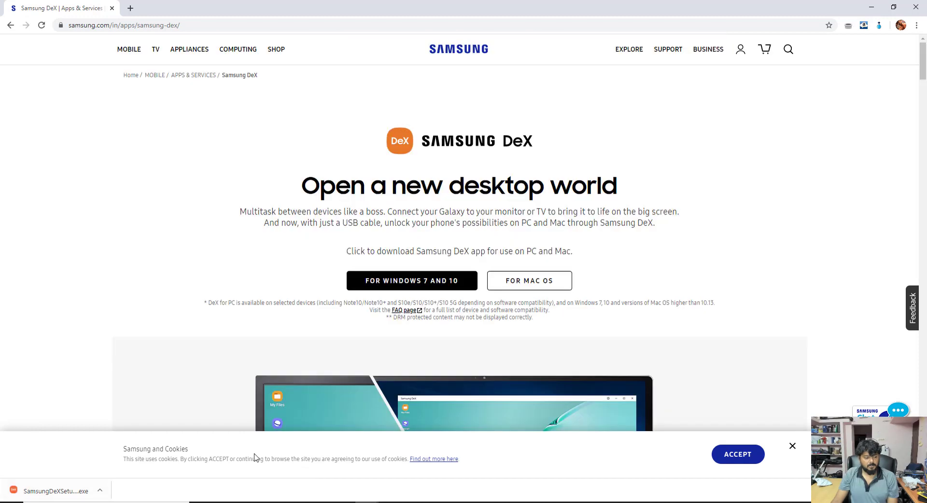
- Run SamsungDeXSetupWin.exe, accepting the license agreement, and install DeX for PC in the default folder with a desktop shortcut
{"action": "left_click", "coordinate": [50, 492]}
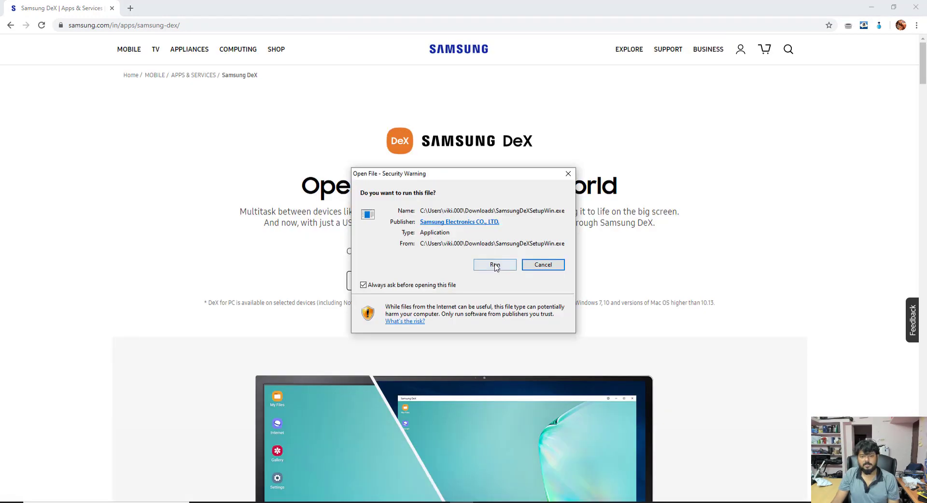
{"action": "left_click", "coordinate": [506, 268]}
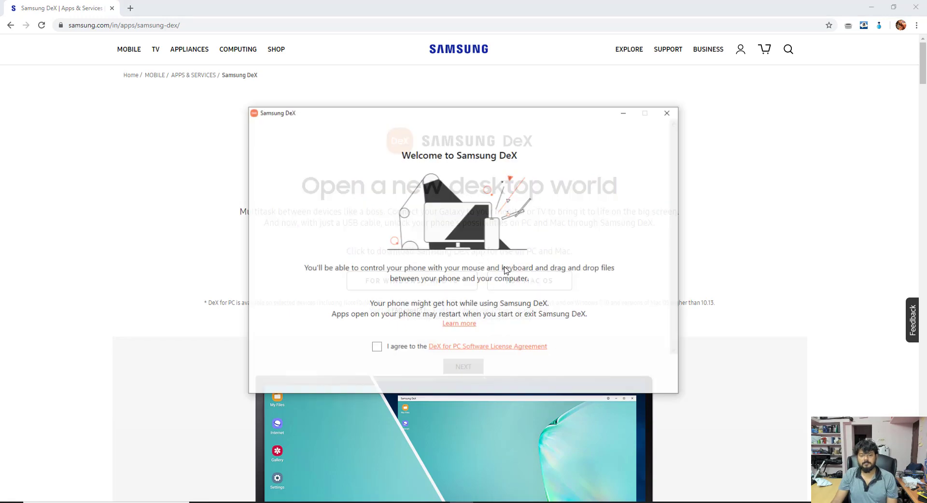
{"action": "left_click", "coordinate": [377, 348]}
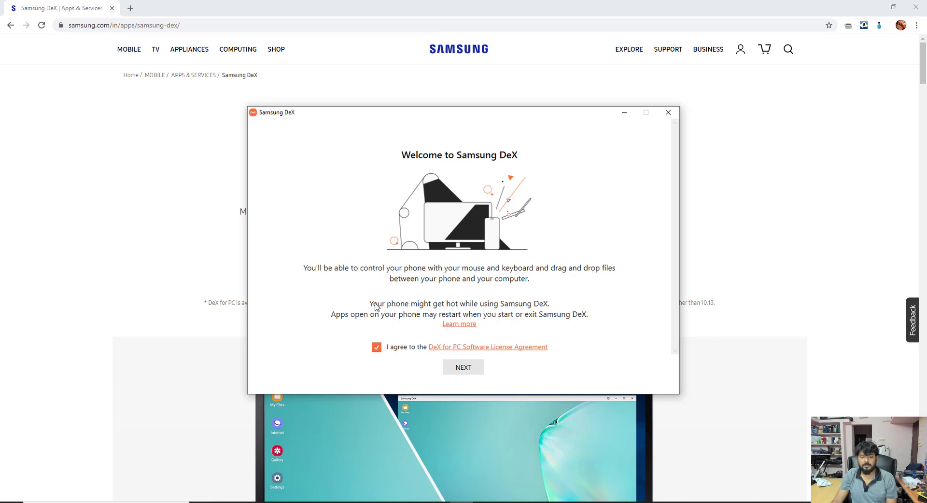
{"action": "left_click", "coordinate": [465, 368]}
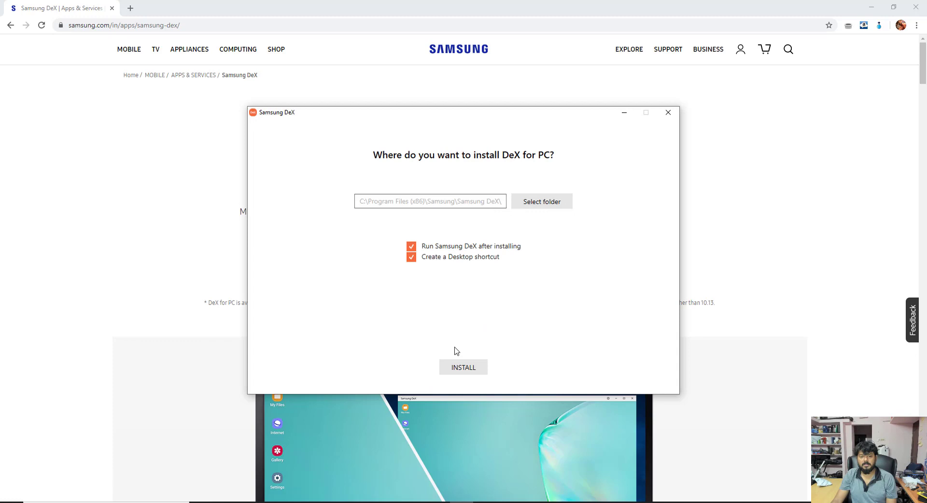
{"action": "left_click", "coordinate": [460, 366]}
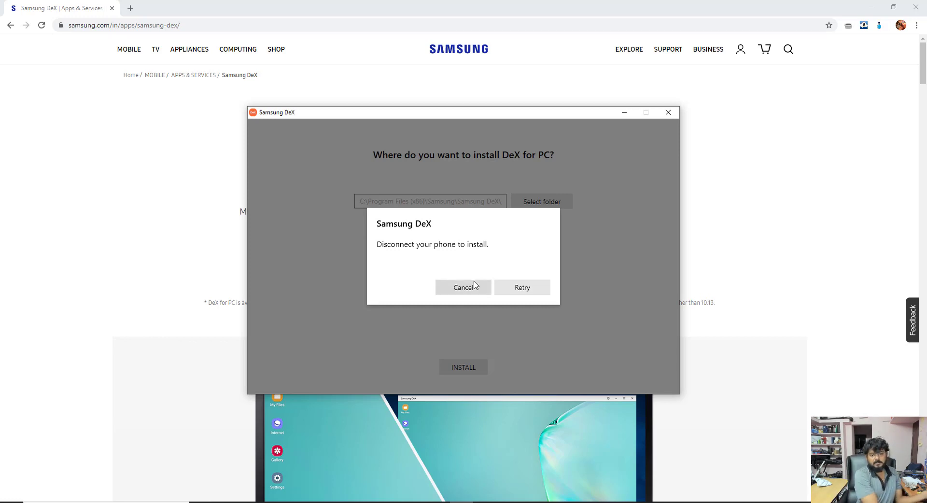
{"action": "left_click", "coordinate": [522, 288]}
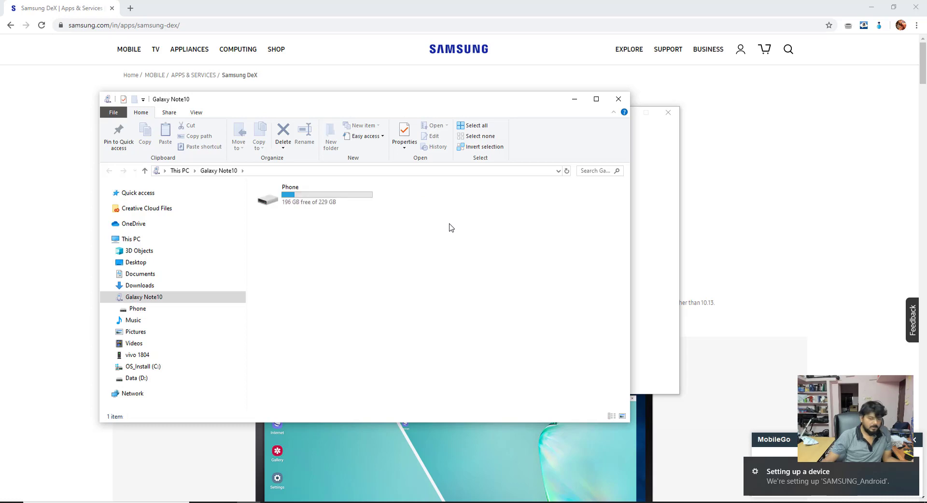
- Finish the Samsung DeX setup and allow it through the Windows firewall on public networks
{"action": "left_click", "coordinate": [575, 100]}
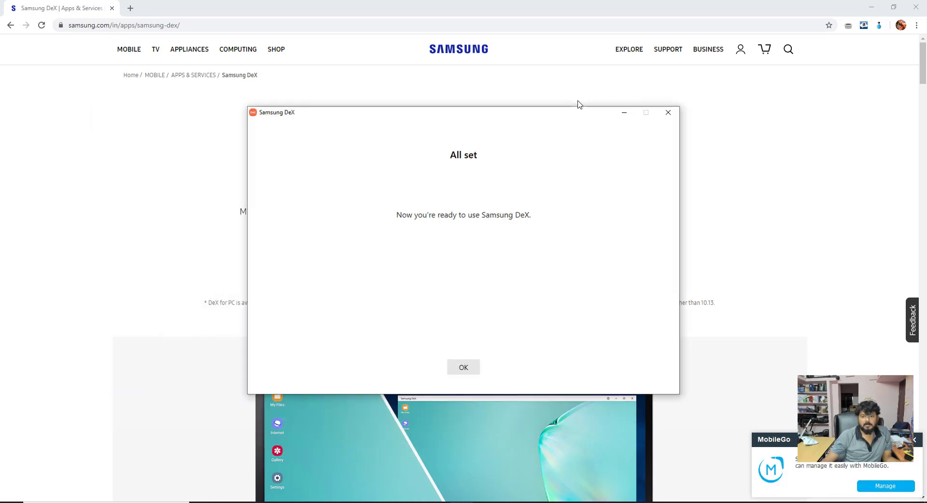
{"action": "left_click", "coordinate": [457, 367]}
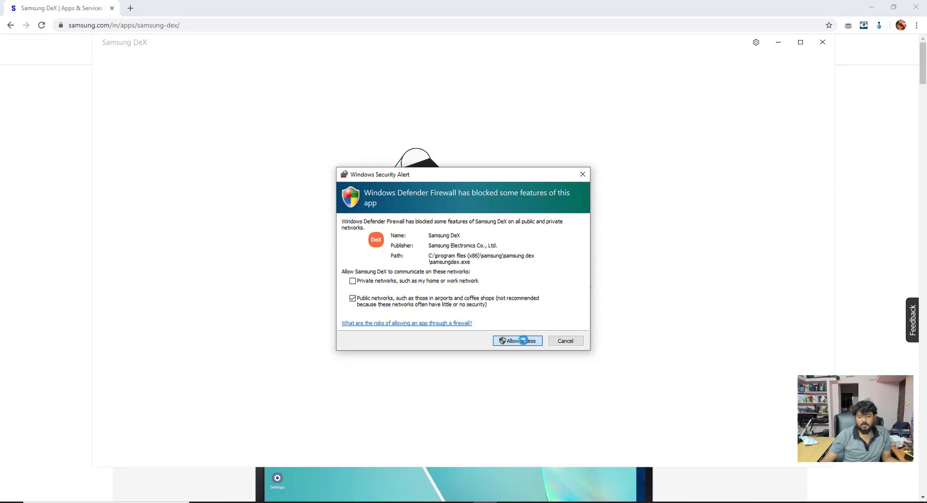
{"action": "left_click", "coordinate": [524, 341]}
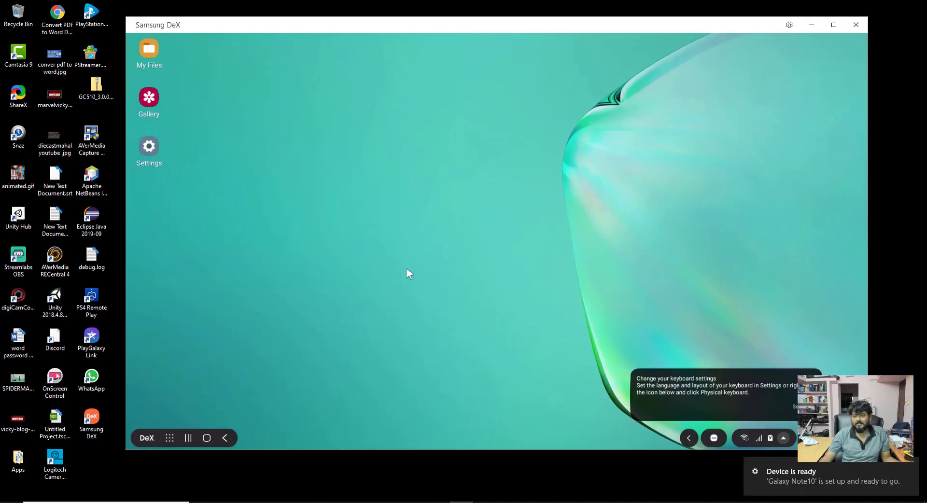
- Close Gallery and Calendar in the phone's recent apps, and close all the remaining apps together
{"action": "left_click", "coordinate": [156, 146]}
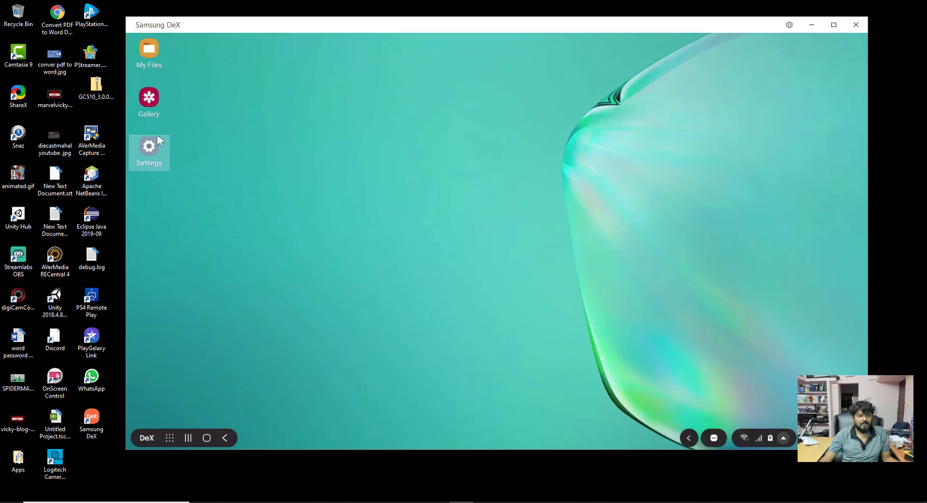
{"action": "left_click", "coordinate": [207, 438]}
{"action": "left_click", "coordinate": [188, 438]}
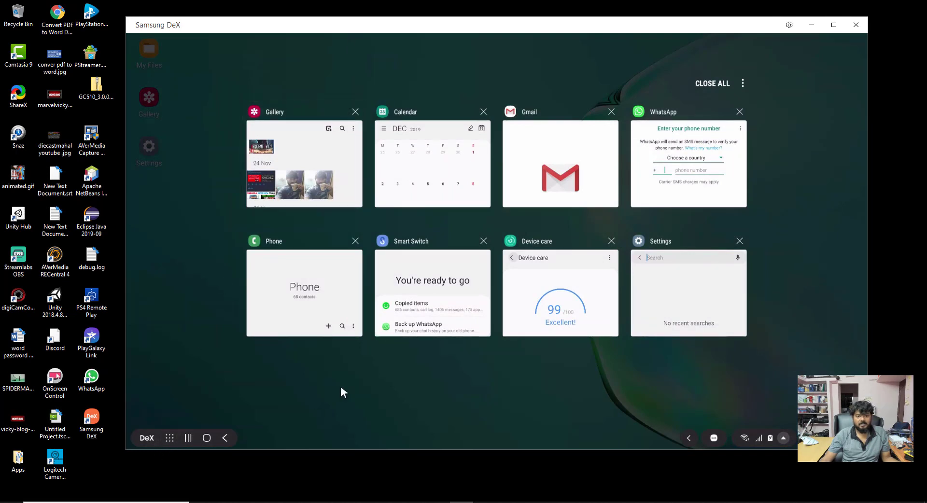
{"action": "left_click", "coordinate": [355, 112]}
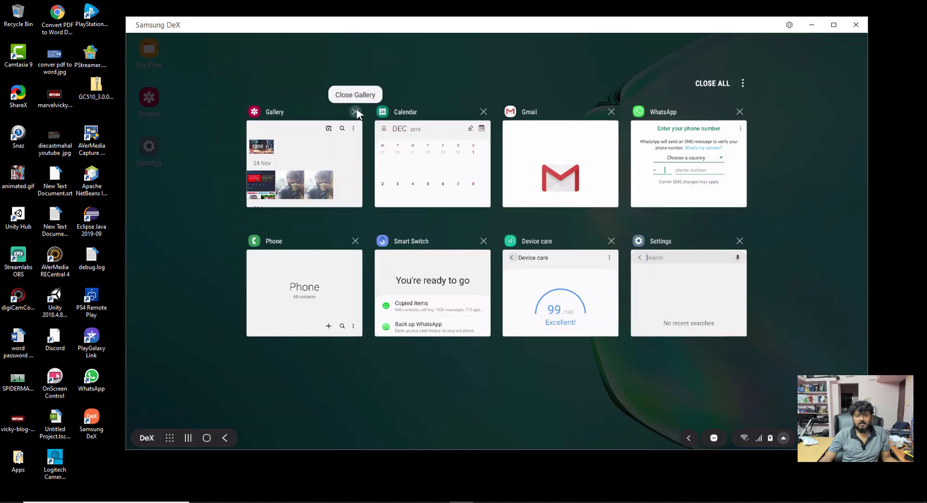
{"action": "left_click", "coordinate": [356, 112]}
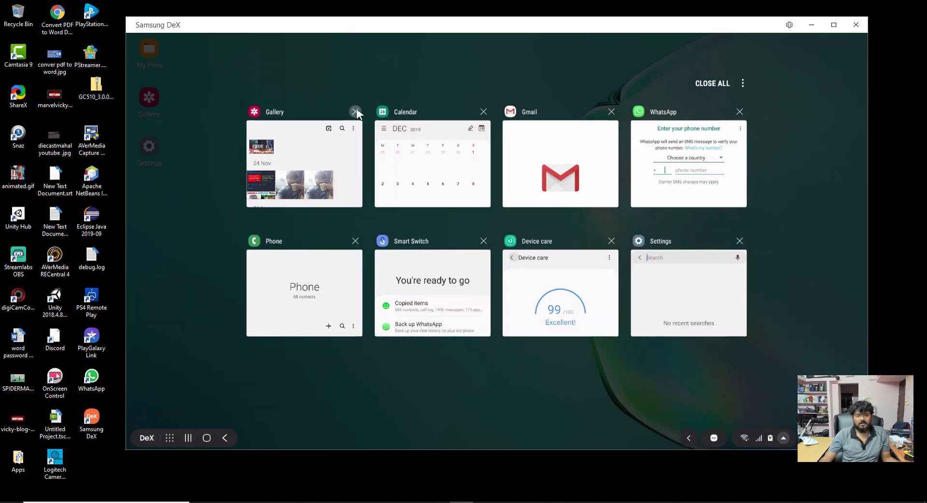
{"action": "left_click", "coordinate": [356, 112]}
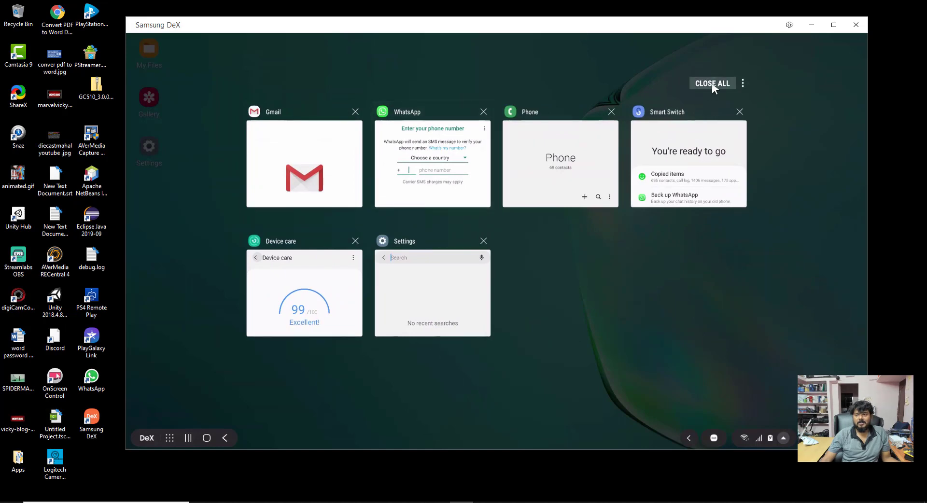
{"action": "left_click", "coordinate": [712, 84]}
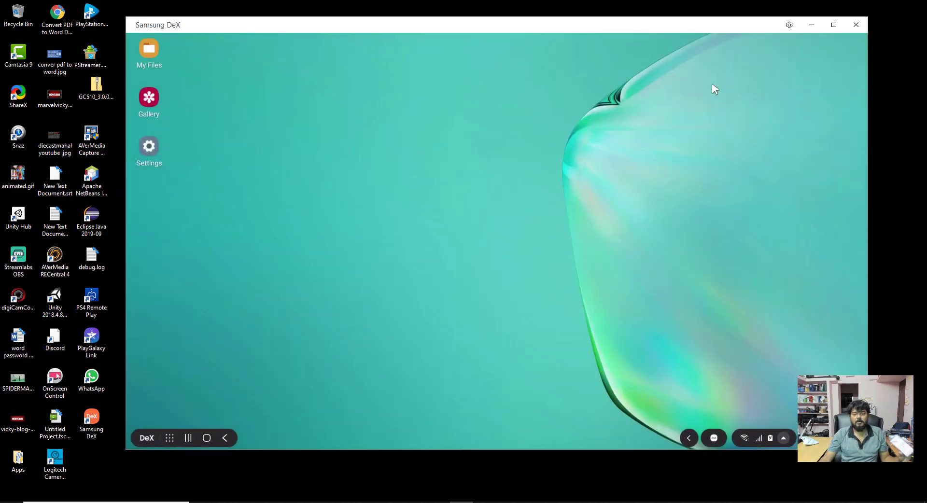
{"action": "left_click", "coordinate": [188, 438]}
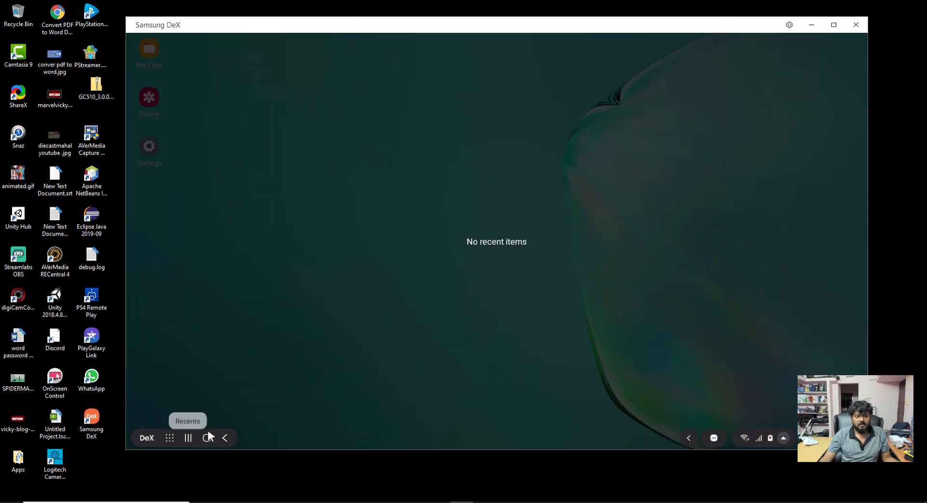
{"action": "left_click", "coordinate": [207, 437]}
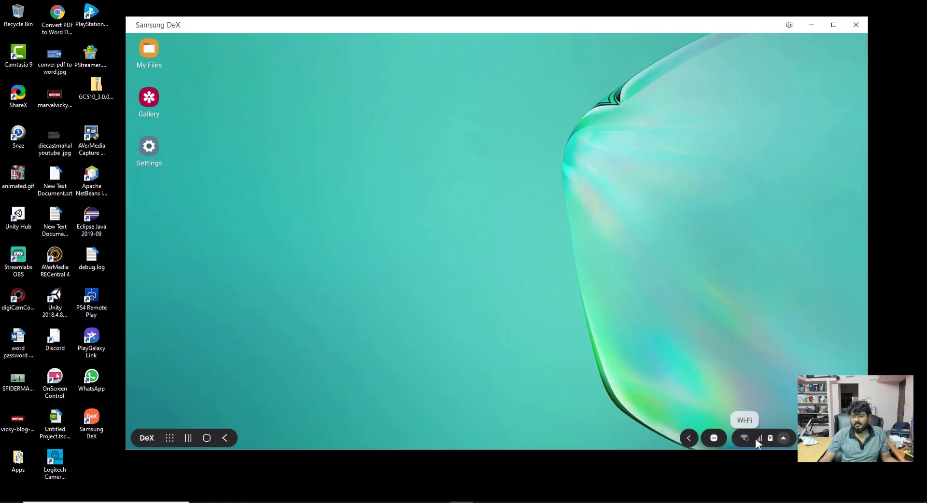
- Look at the phone's notifications and expand the hidden status items of the DeX taskbar
{"action": "left_click", "coordinate": [714, 439]}
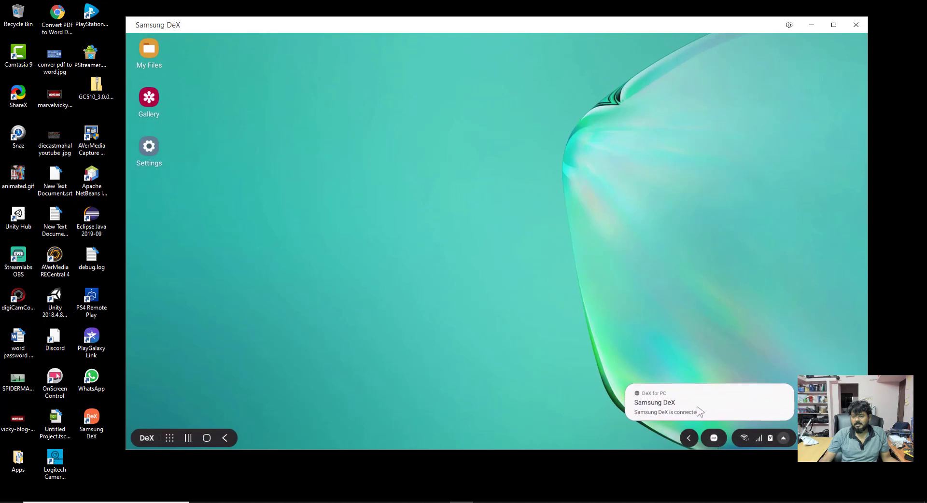
{"action": "left_click", "coordinate": [690, 437]}
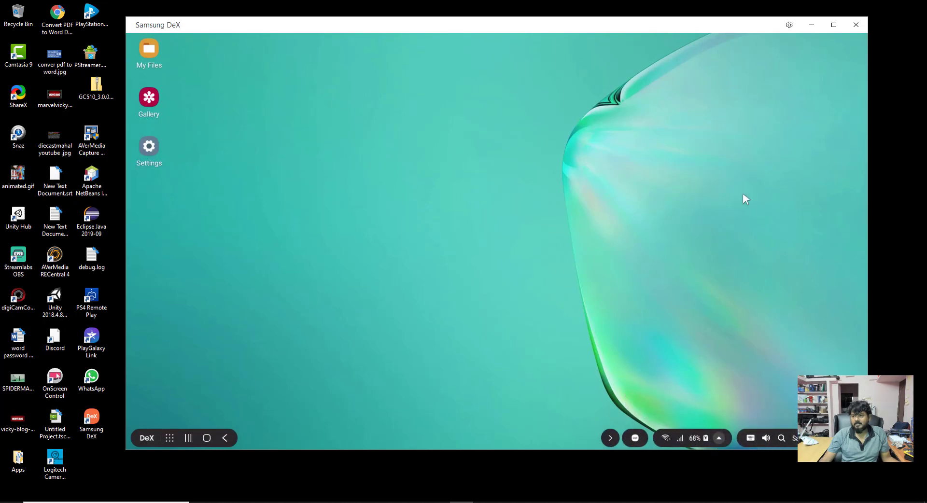
- Maximize the Samsung DeX window and look at the options offered for the DeX desktop
{"action": "left_click", "coordinate": [834, 24]}
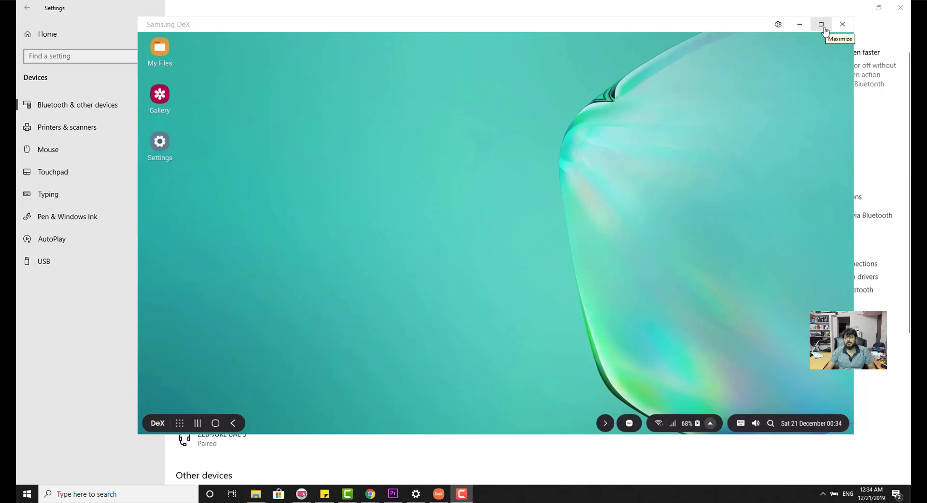
{"action": "left_click", "coordinate": [821, 29]}
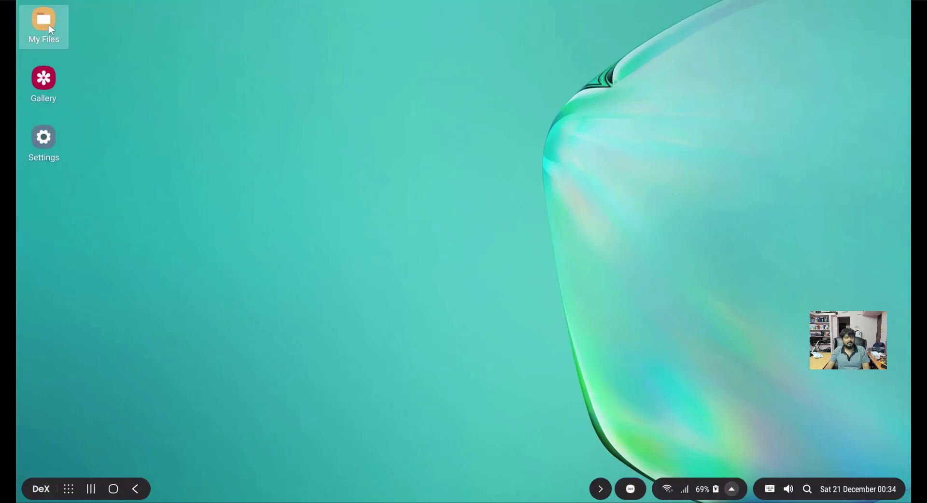
{"action": "right_click", "coordinate": [237, 56]}
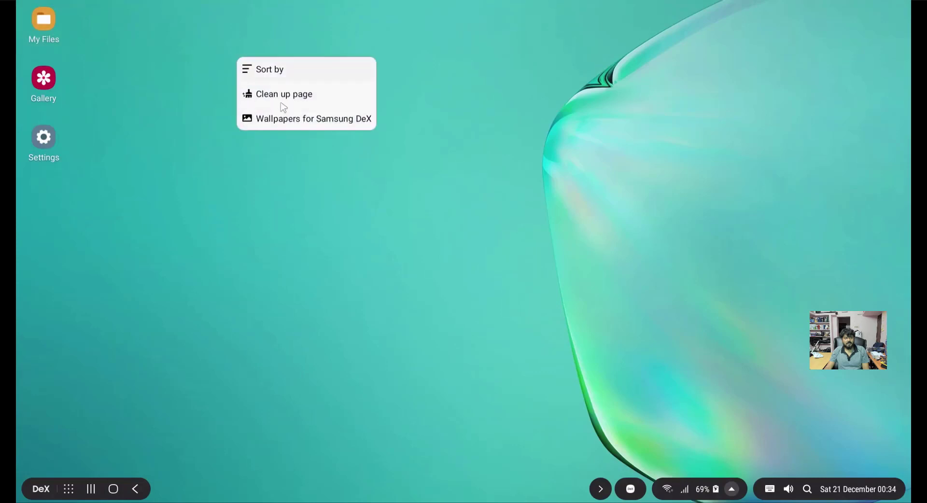
{"action": "left_click", "coordinate": [274, 169]}
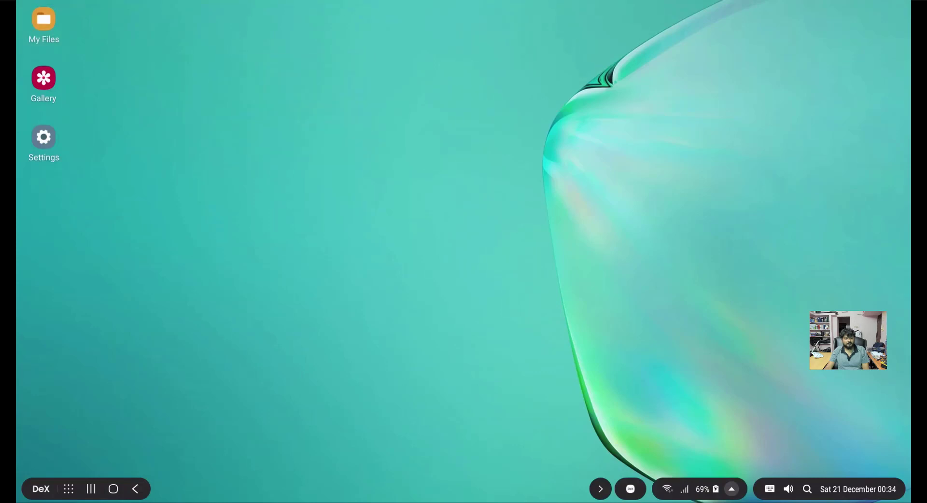
- Browse the Documents and Downloads categories in My Files, and open the Camera folder under Videos
{"action": "double_click", "coordinate": [51, 39]}
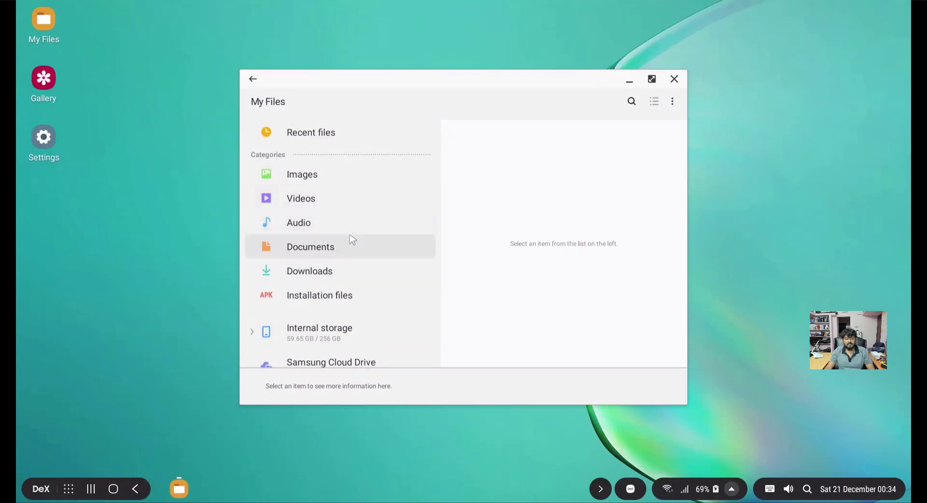
{"action": "scroll", "coordinate": [338, 258], "scroll_direction": "down", "scroll_amount": 3}
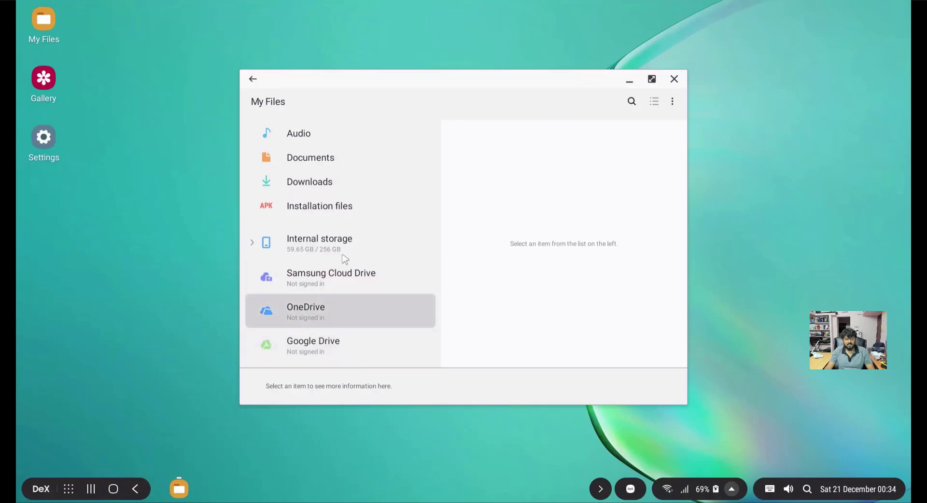
{"action": "left_click", "coordinate": [321, 161]}
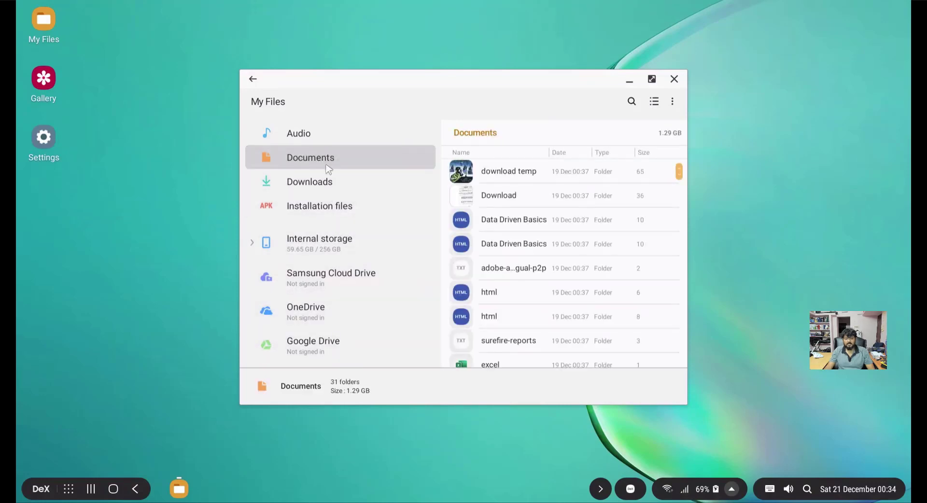
{"action": "left_click", "coordinate": [318, 190]}
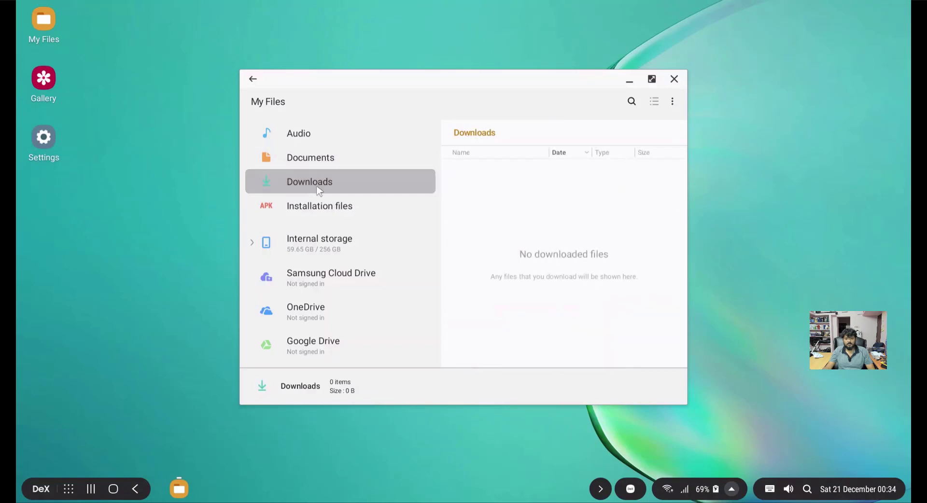
{"action": "scroll", "coordinate": [316, 186], "scroll_direction": "up", "scroll_amount": 3}
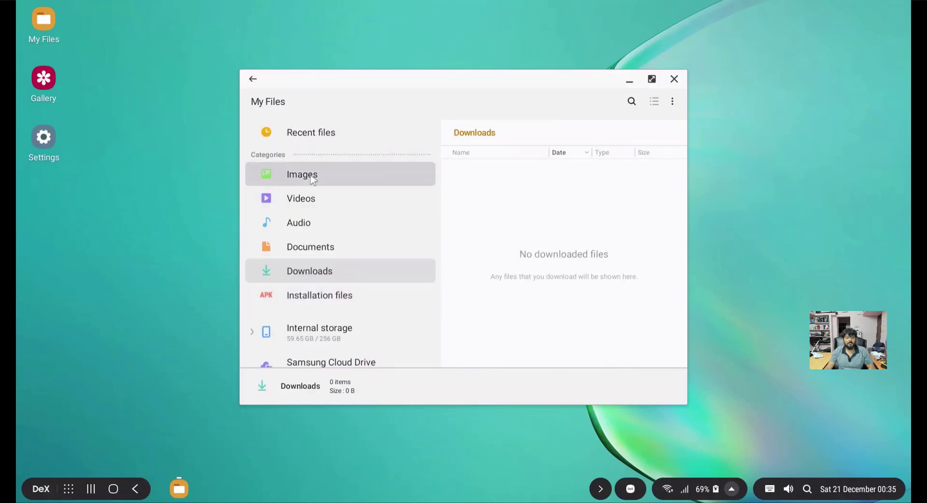
{"action": "left_click", "coordinate": [309, 206]}
{"action": "left_click", "coordinate": [502, 314]}
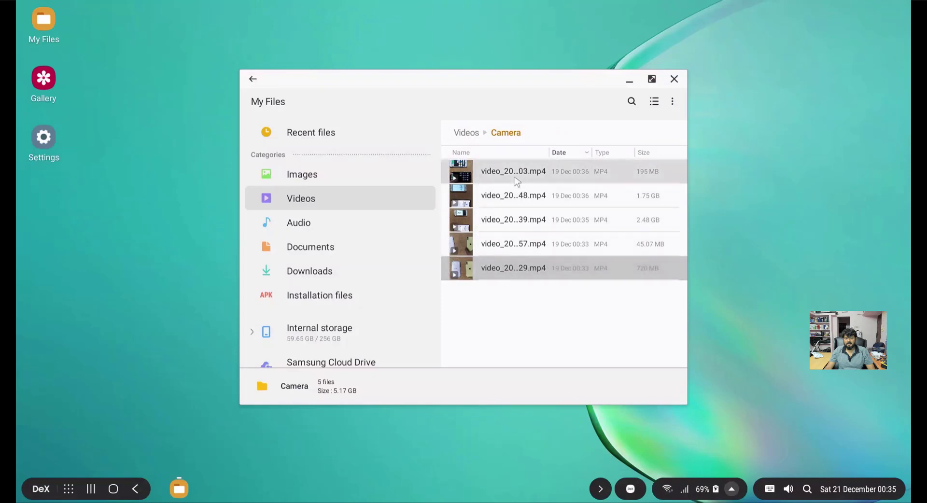
- Copy all five videos from the phone's Camera folder into the Samsung Note 10 folder on the PC
{"action": "key", "text": "ctrl+a"}
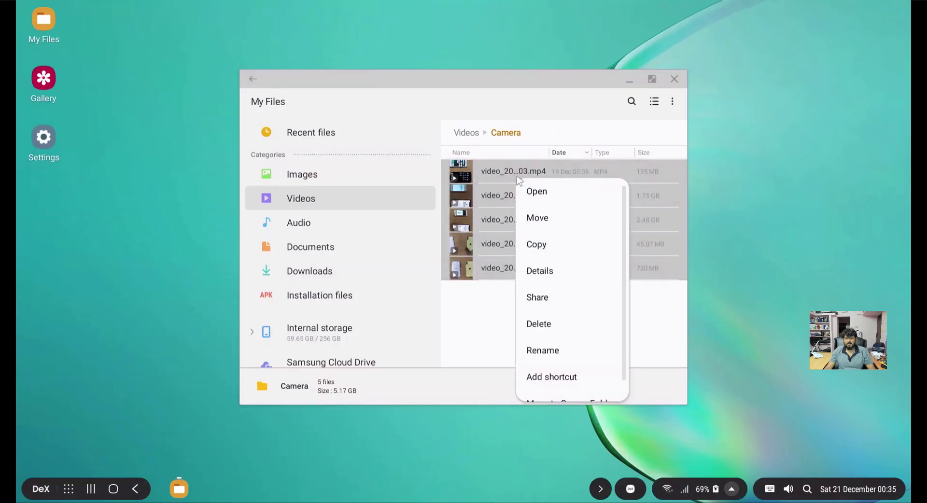
{"action": "left_click", "coordinate": [541, 248]}
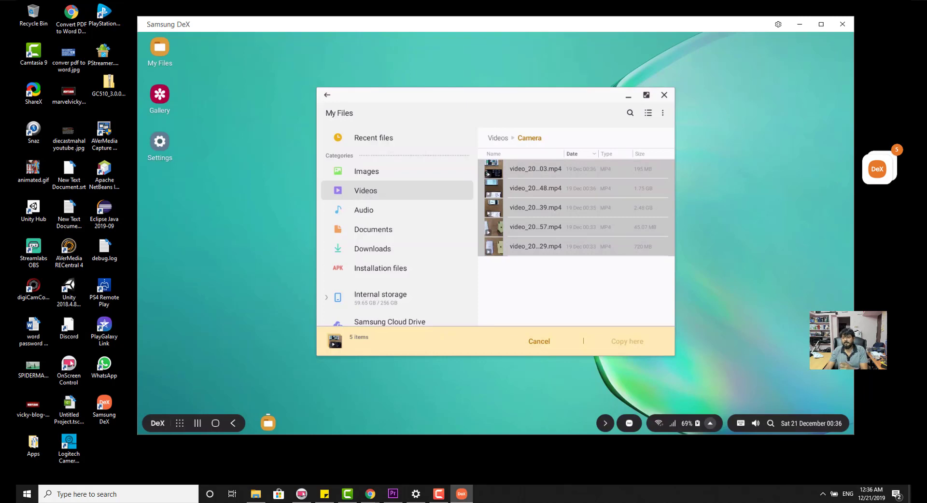
{"action": "left_click_drag", "start_coordinate": [877, 169], "coordinate": [531, 152]}
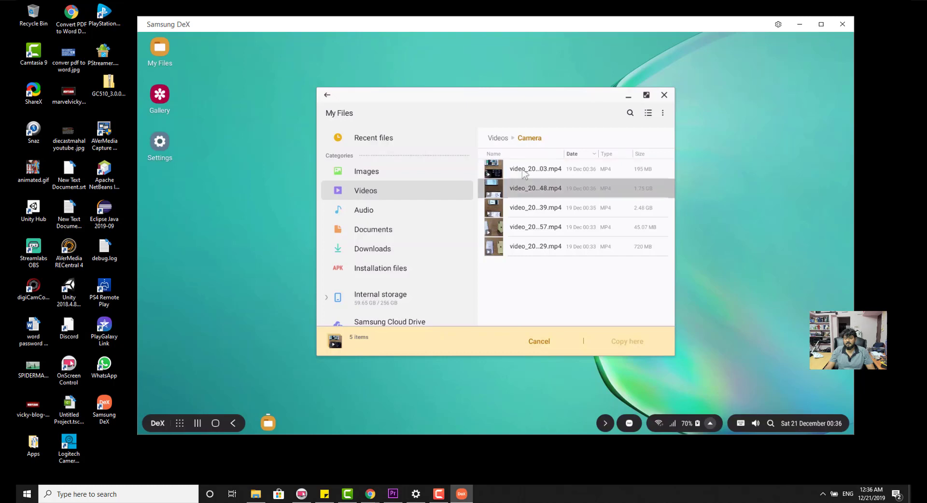
{"action": "left_click_drag", "start_coordinate": [487, 170], "coordinate": [876, 150]}
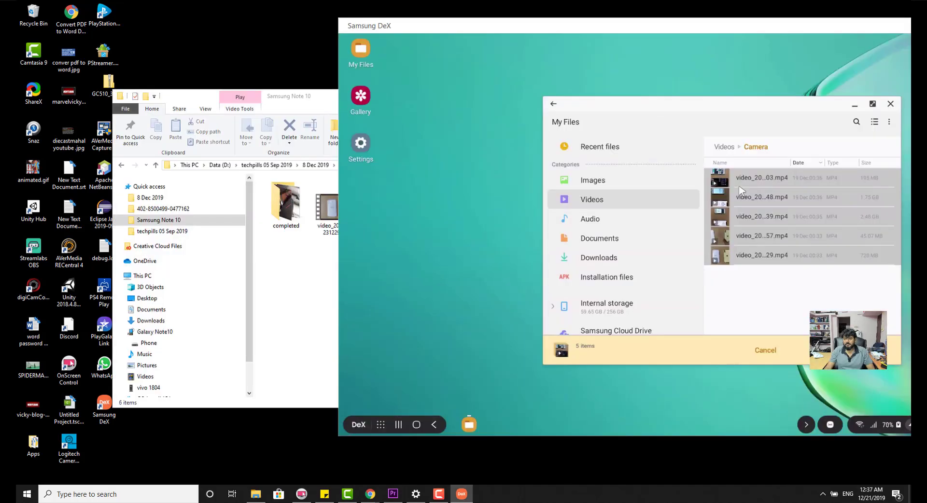
{"action": "left_click_drag", "start_coordinate": [762, 178], "coordinate": [304, 284]}
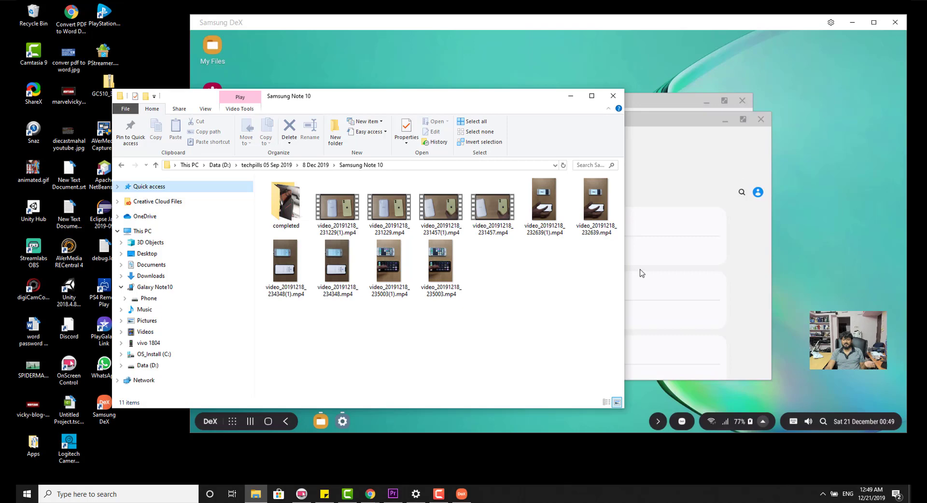
- Return to the Samsung DeX window and look through the pages of installed phone apps in the app drawer
{"action": "left_click", "coordinate": [904, 248]}
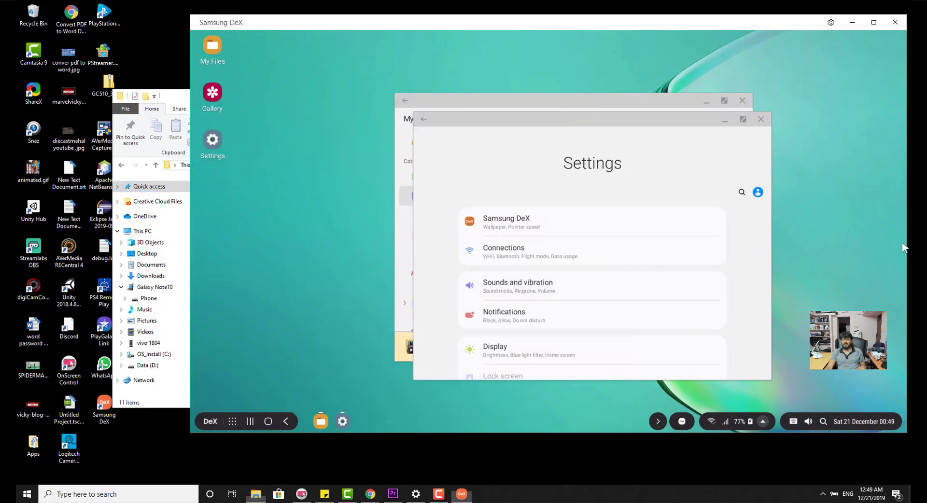
{"action": "left_click", "coordinate": [235, 419]}
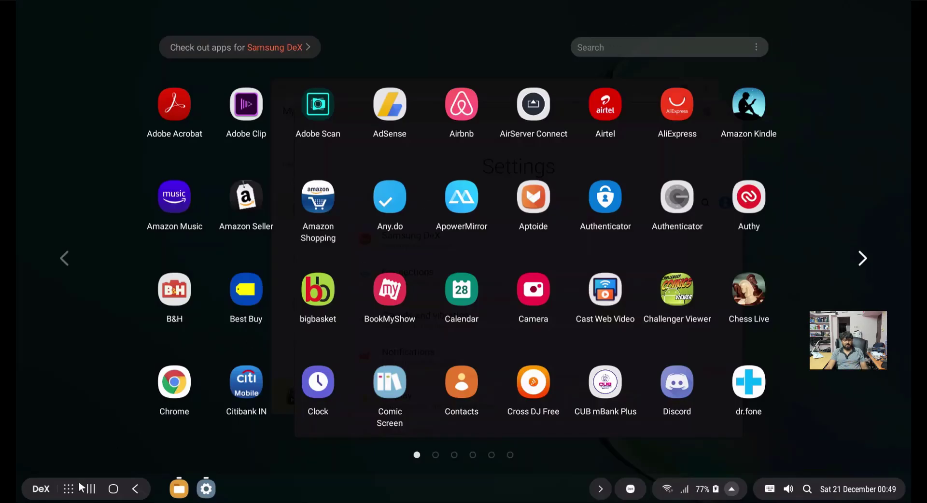
{"action": "left_click", "coordinate": [69, 490]}
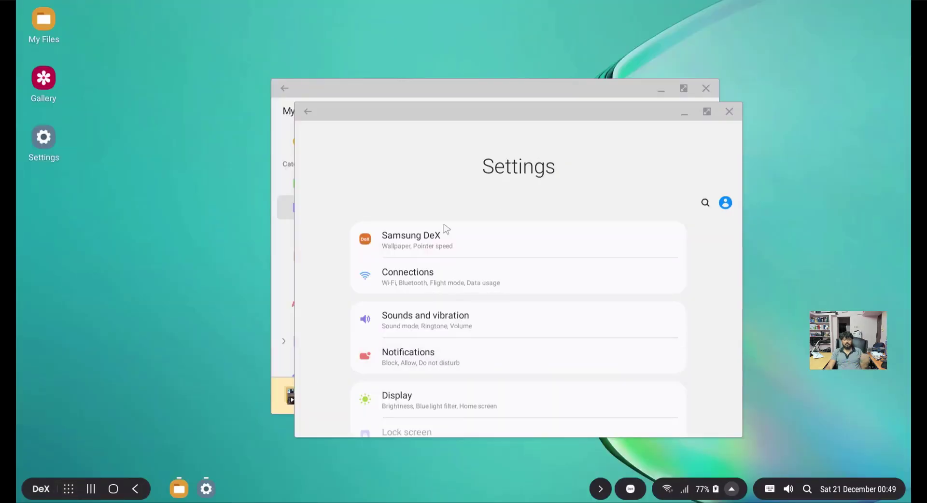
{"action": "left_click", "coordinate": [69, 489]}
{"action": "scroll", "coordinate": [329, 240], "scroll_direction": "down", "scroll_amount": 1}
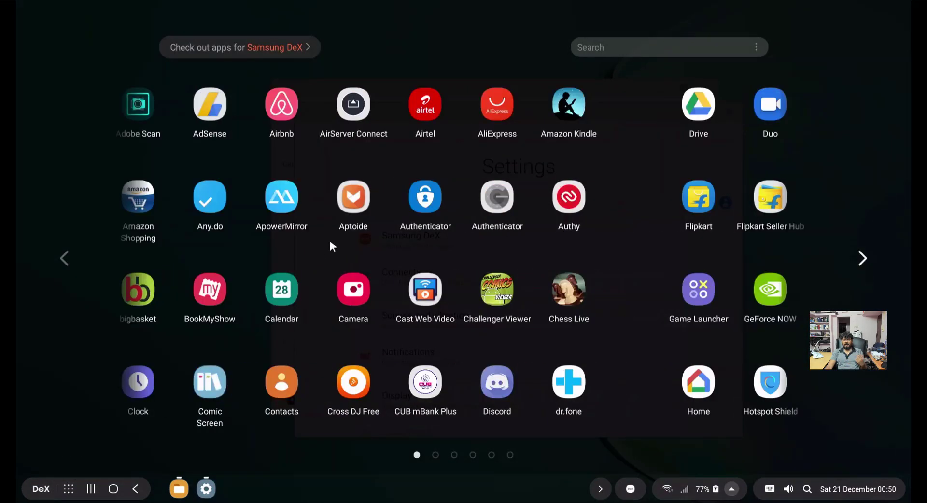
{"action": "scroll", "coordinate": [375, 246], "scroll_direction": "down", "scroll_amount": 1}
{"action": "scroll", "coordinate": [375, 245], "scroll_direction": "down", "scroll_amount": 1}
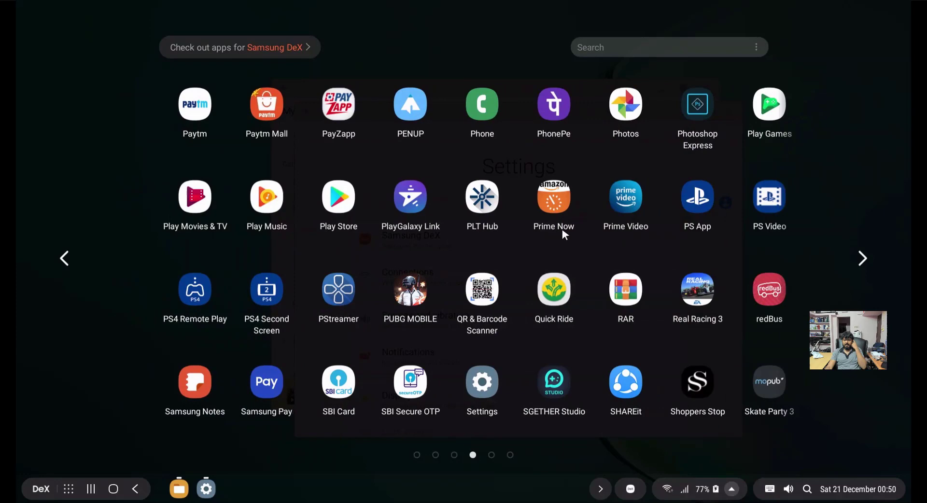
{"action": "scroll", "coordinate": [563, 234], "scroll_direction": "down", "scroll_amount": 1}
{"action": "scroll", "coordinate": [654, 252], "scroll_direction": "down", "scroll_amount": 1}
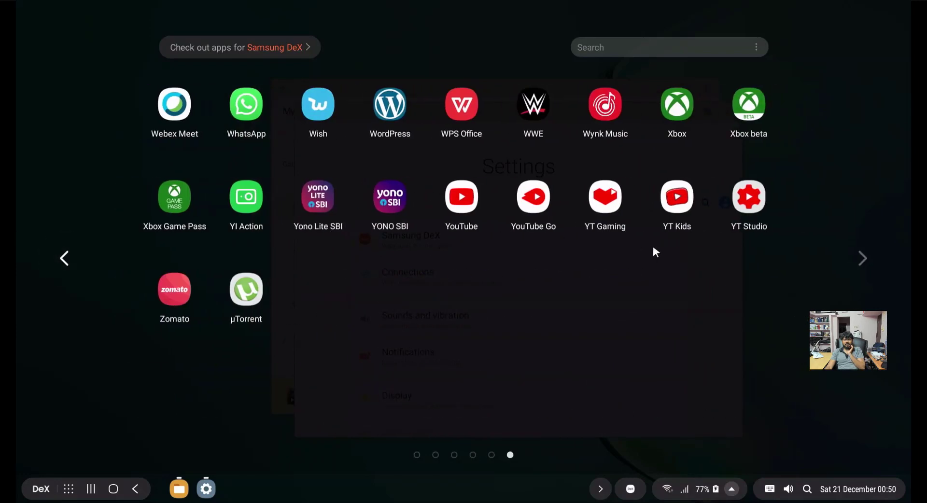
{"action": "scroll", "coordinate": [211, 247], "scroll_direction": "up", "scroll_amount": 1}
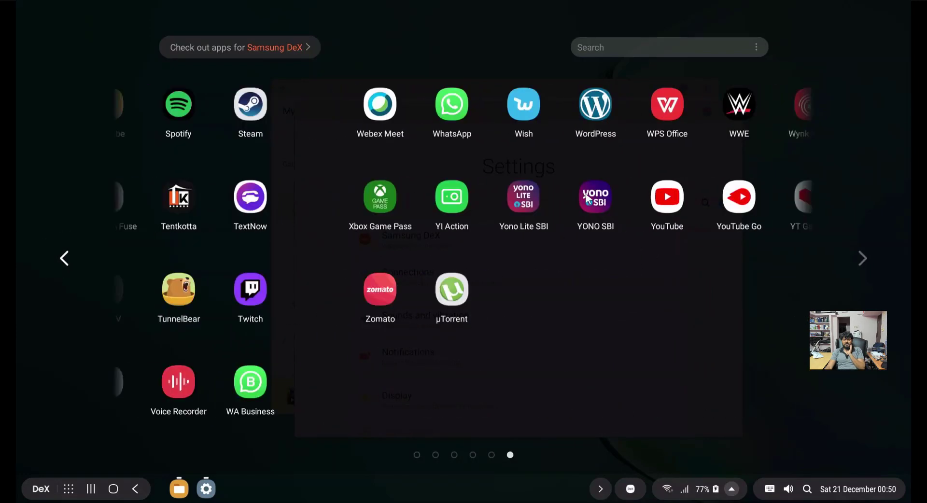
{"action": "scroll", "coordinate": [647, 236], "scroll_direction": "up", "scroll_amount": 1}
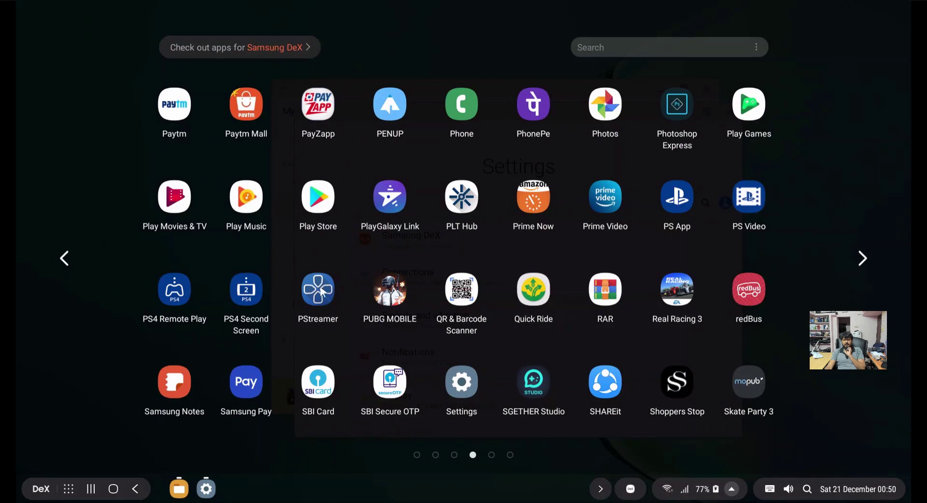